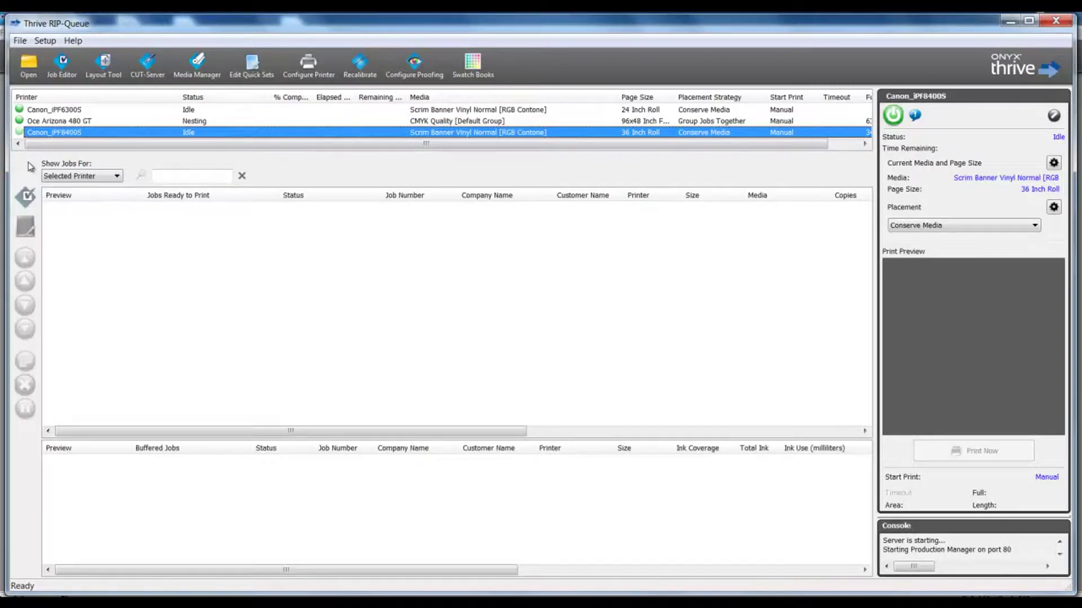
# - Add HIVEs_InkLimit_16bit_600.tif as a new job opened in Job Editor
pyautogui.click(30, 63)
pyautogui.click(372, 277)
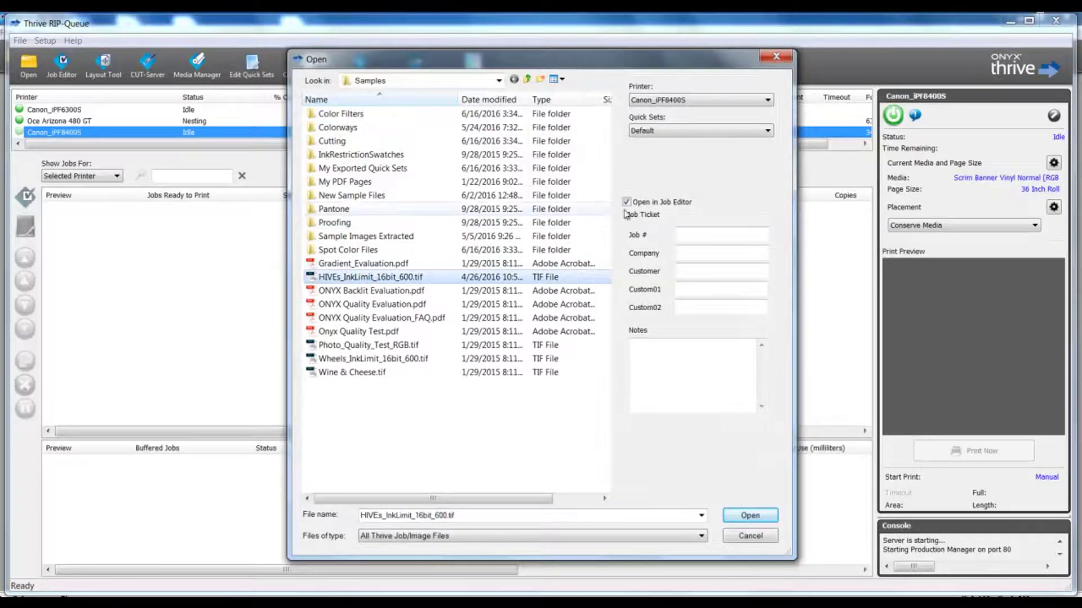
pyautogui.click(749, 515)
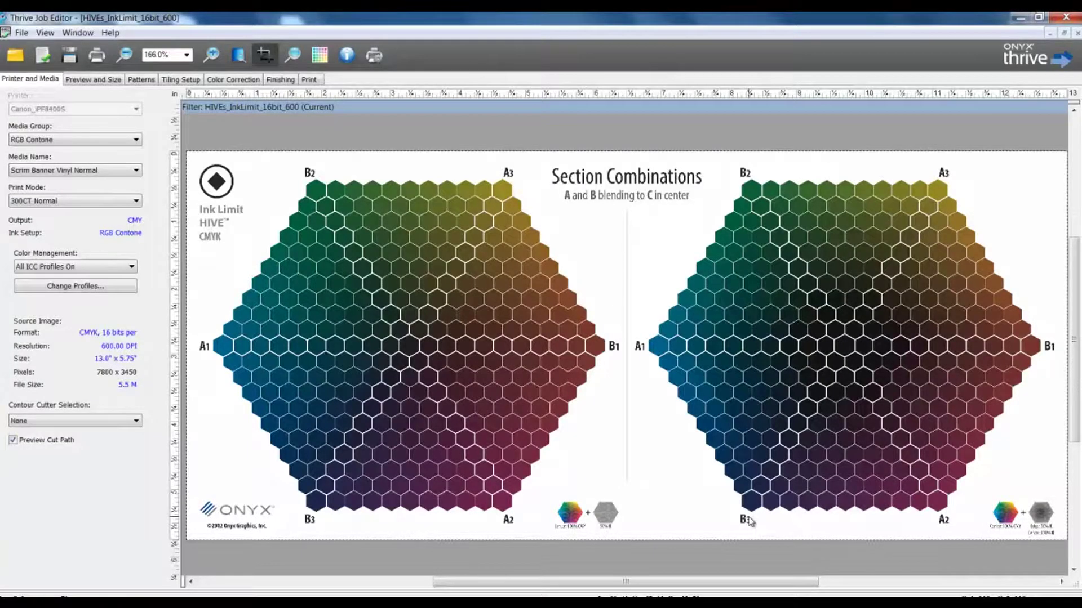
# - Rotate the image 90 degrees under Preview and Size
pyautogui.click(93, 80)
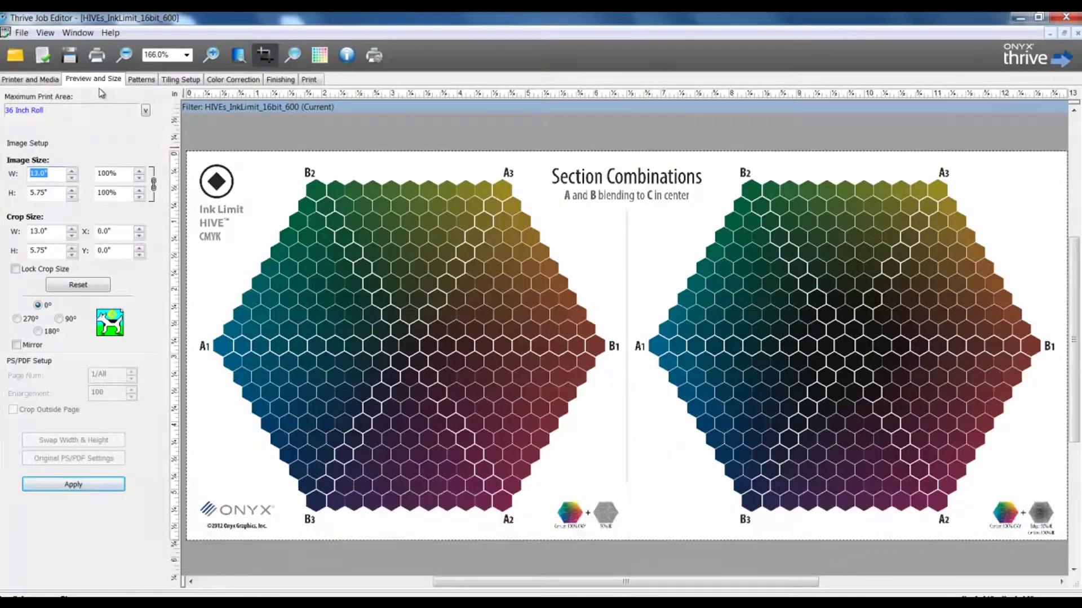
pyautogui.click(59, 318)
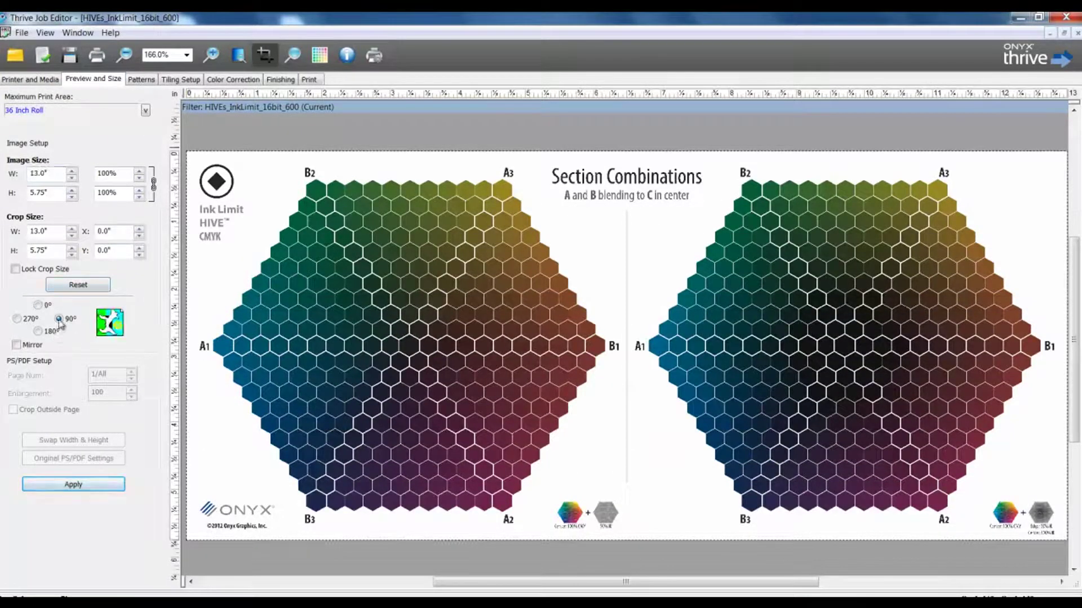
pyautogui.click(73, 485)
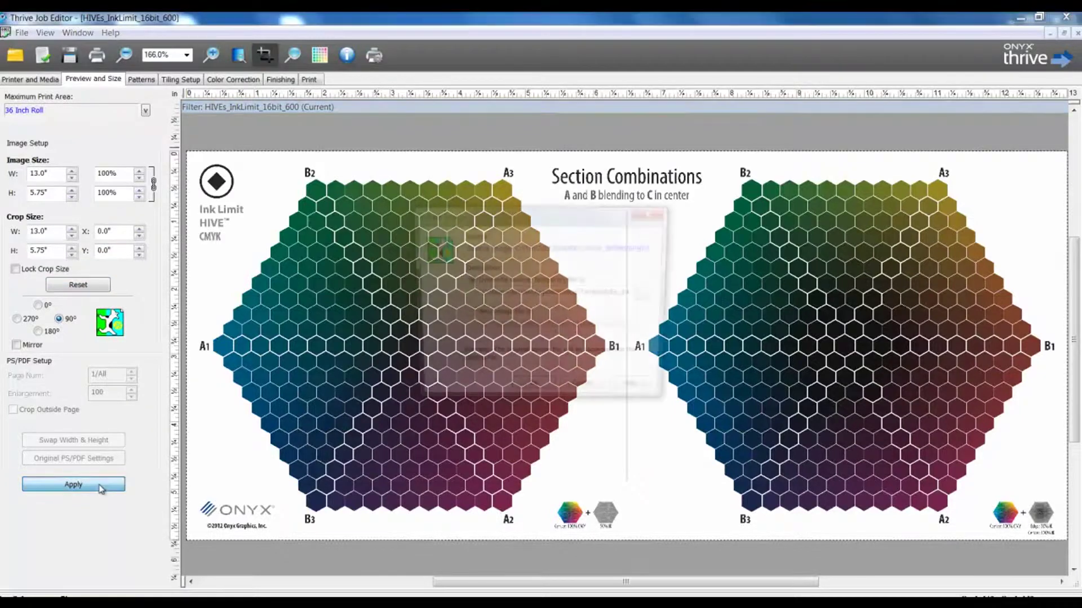
pyautogui.click(532, 394)
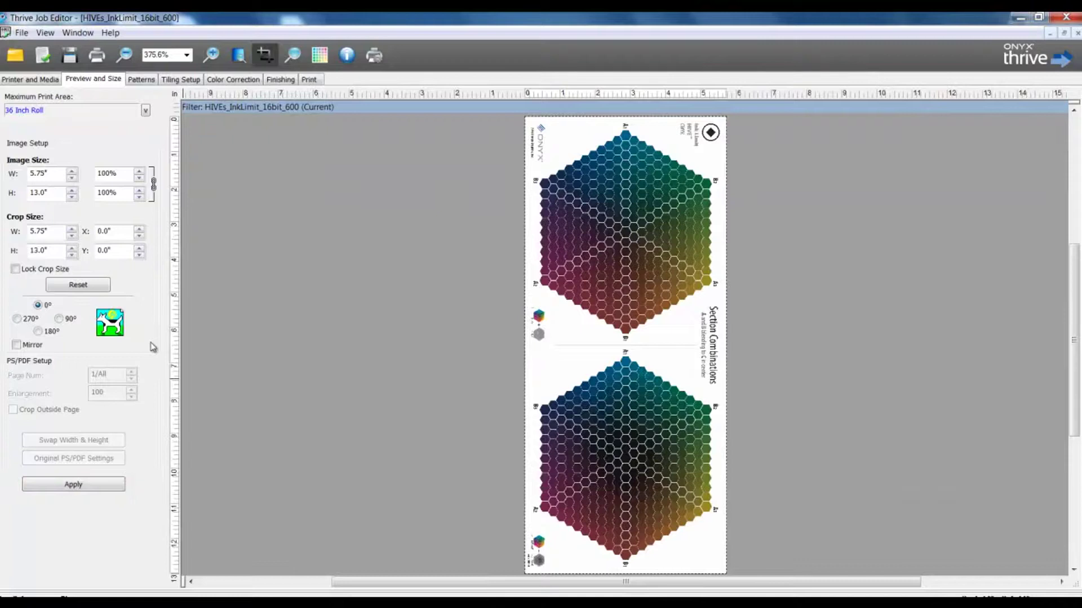
# - Scale the image proportionally to a 36-inch height (15.92 x 36 inches)
pyautogui.moveTo(51, 193); pyautogui.dragTo(25, 197)
pyautogui.write('36')
pyautogui.press('Return')
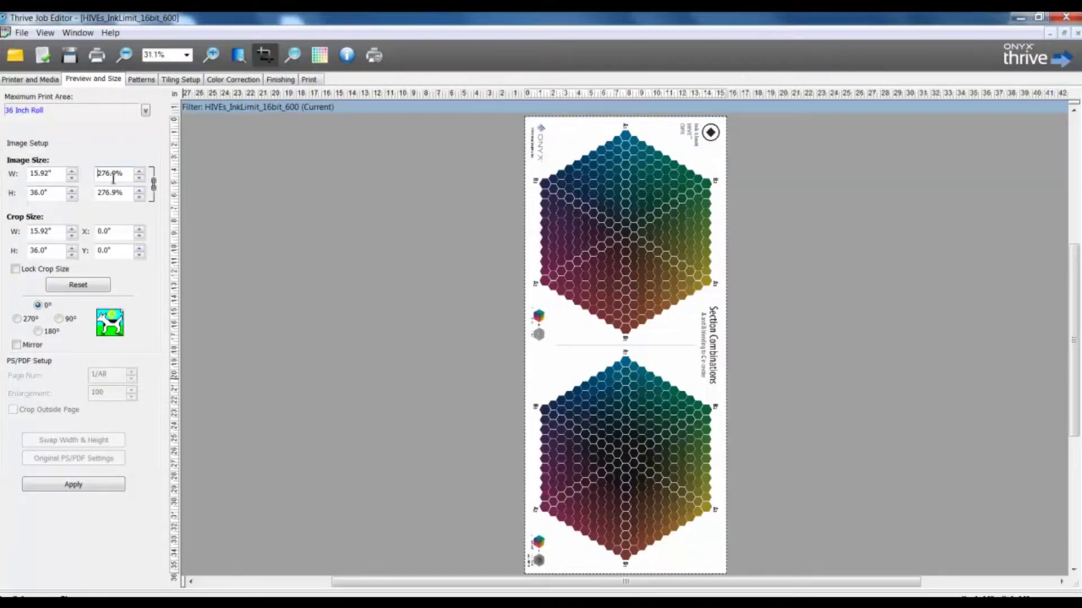
pyautogui.click(281, 80)
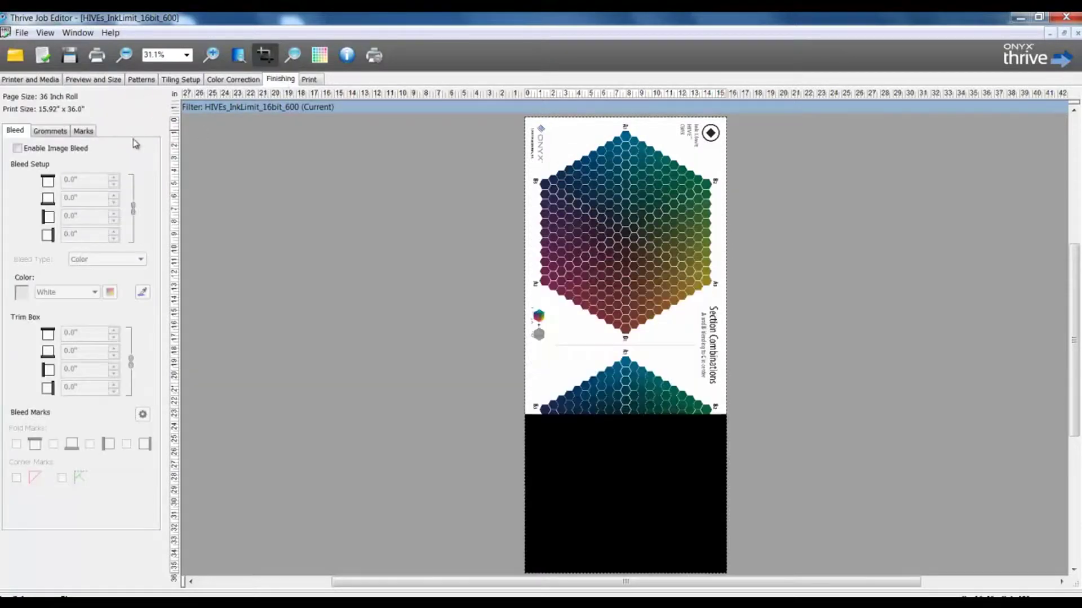
# - Enable image bleed with 4-inch bleeds on the left and right sides
pyautogui.click(18, 150)
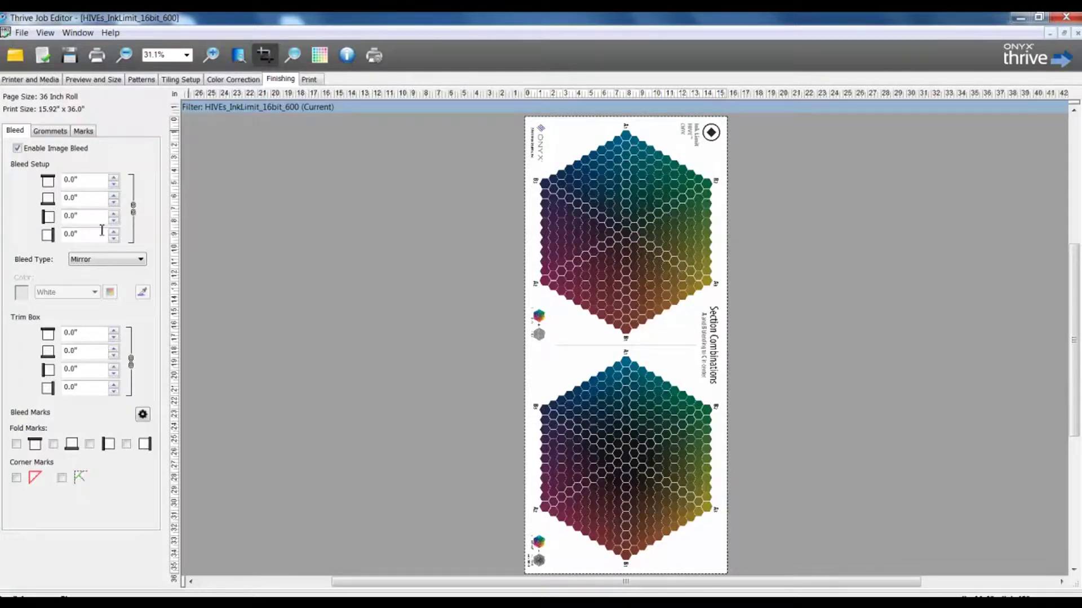
pyautogui.doubleClick(71, 217)
pyautogui.write('4')
pyautogui.press('Return')
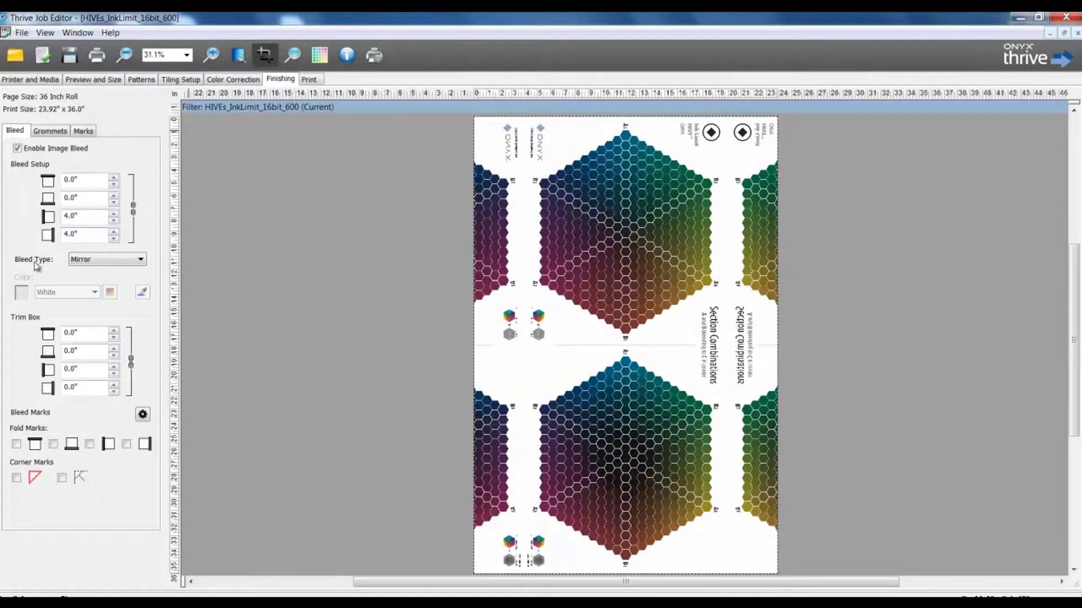
# - Make the bleed a solid White colour and turn on corner marks
pyautogui.click(110, 260)
pyautogui.click(108, 271)
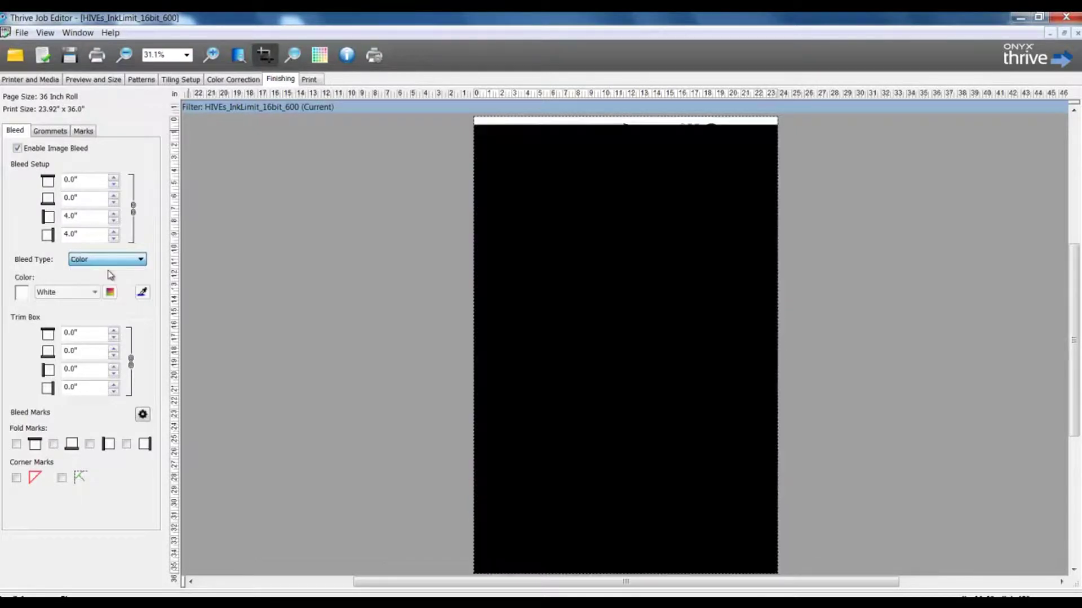
pyautogui.click(65, 292)
pyautogui.click(64, 295)
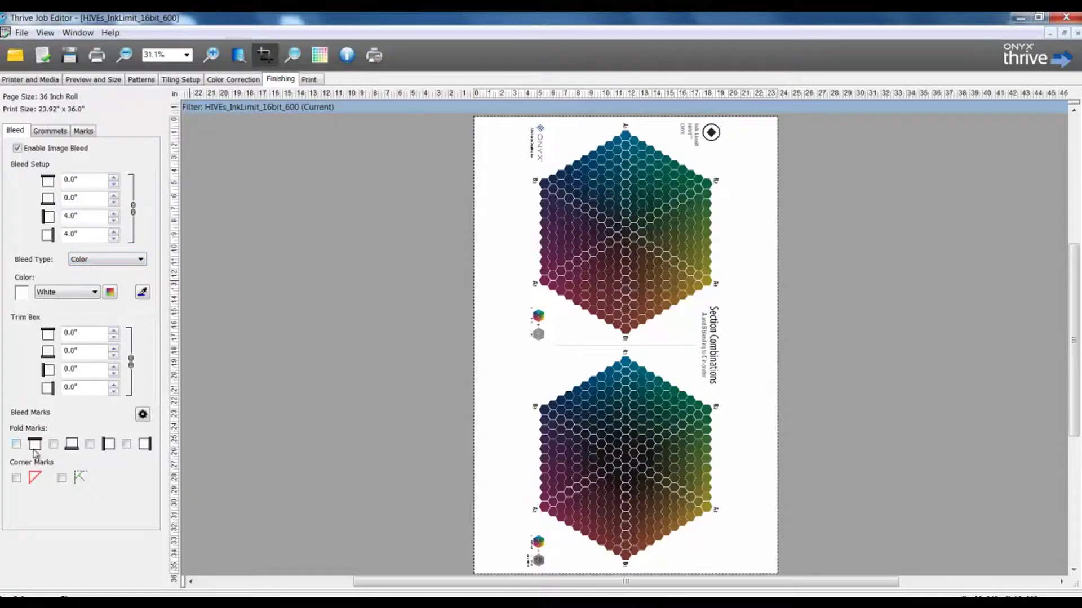
pyautogui.click(17, 479)
# - Add grommets along both sides with 8-inch spacing
pyautogui.click(49, 131)
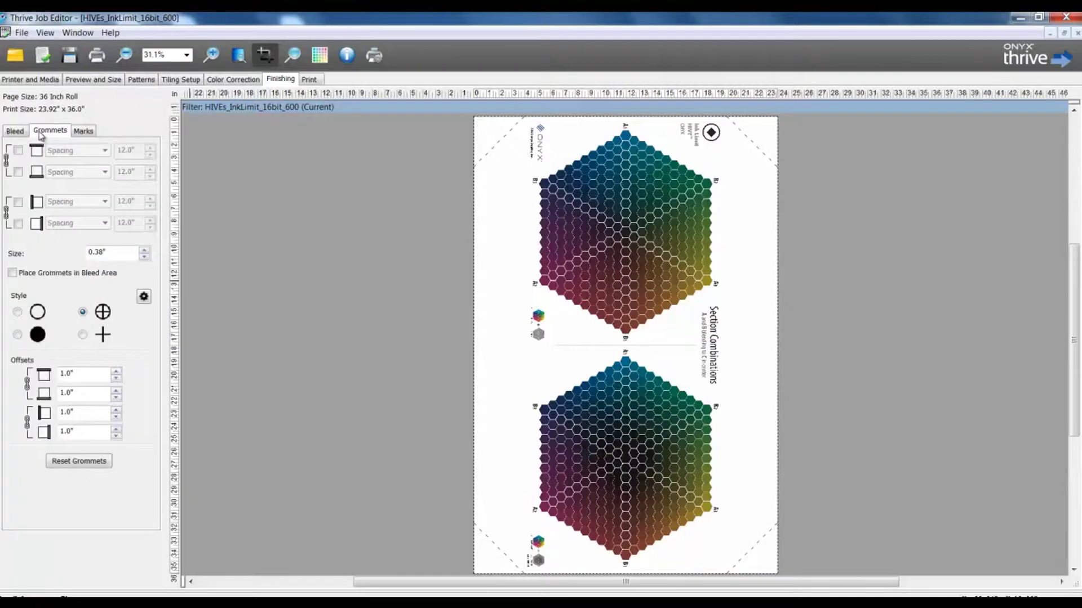
pyautogui.click(19, 205)
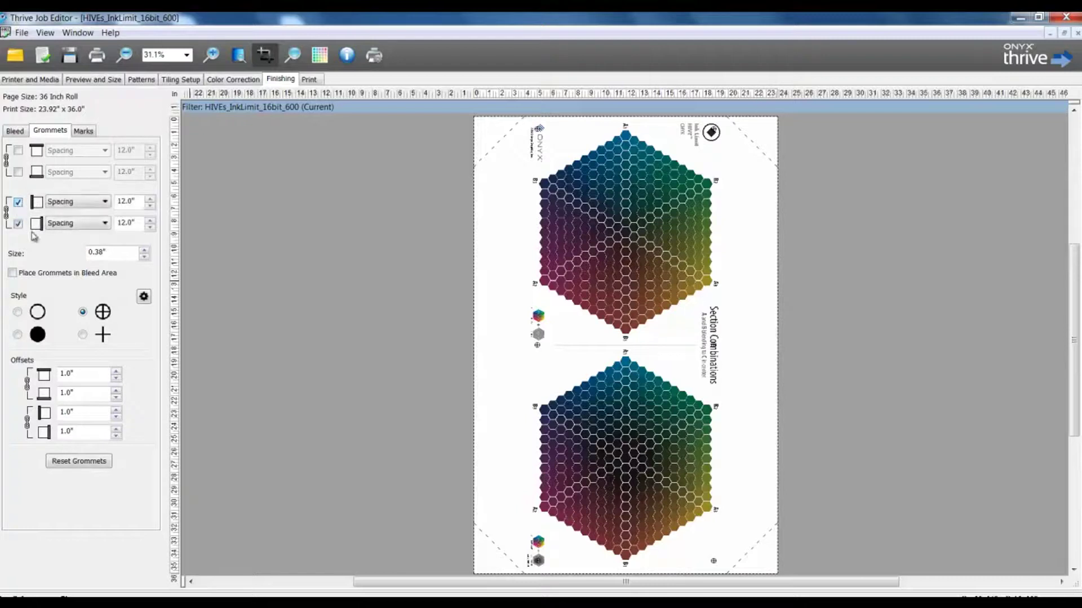
pyautogui.click(95, 202)
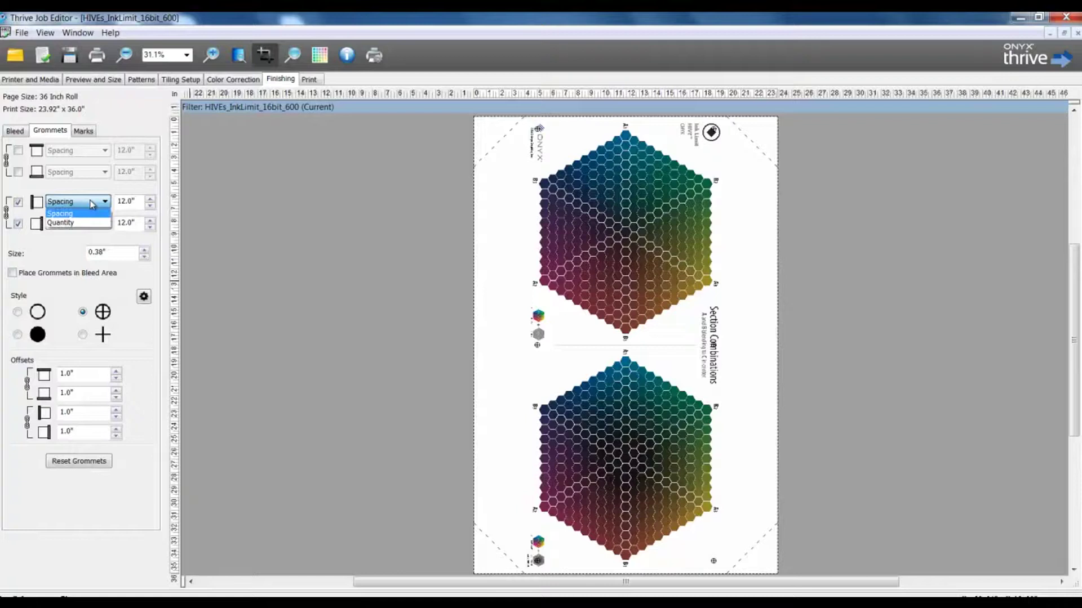
pyautogui.click(80, 213)
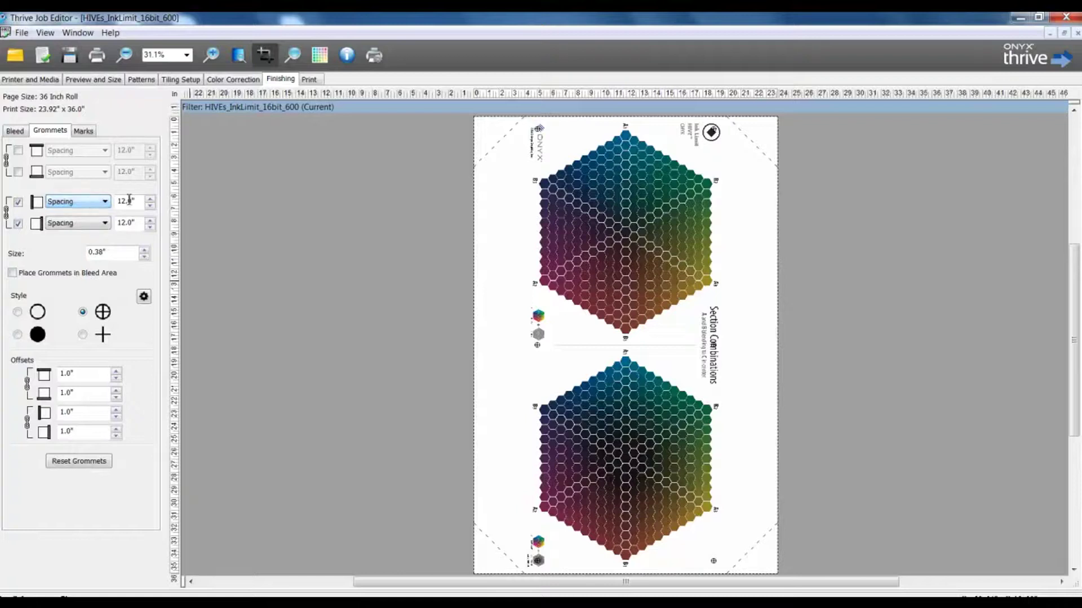
pyautogui.doubleClick(128, 201)
pyautogui.write('8')
pyautogui.press('Return')
# - Place the grommets in the bleed area with 2-inch top and bottom offsets
pyautogui.click(13, 273)
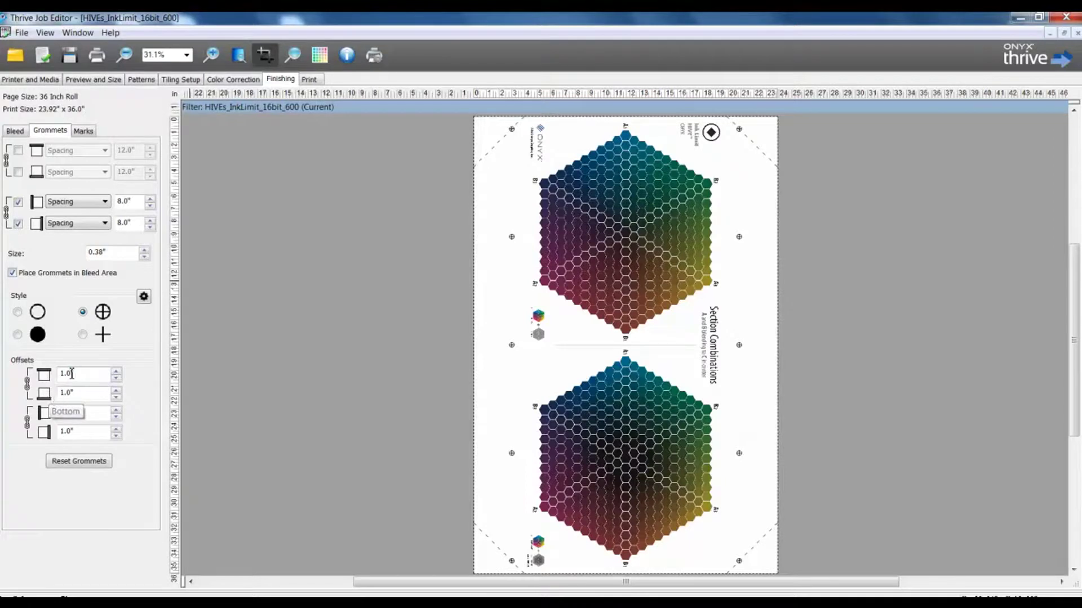
pyautogui.doubleClick(68, 373)
pyautogui.write('2')
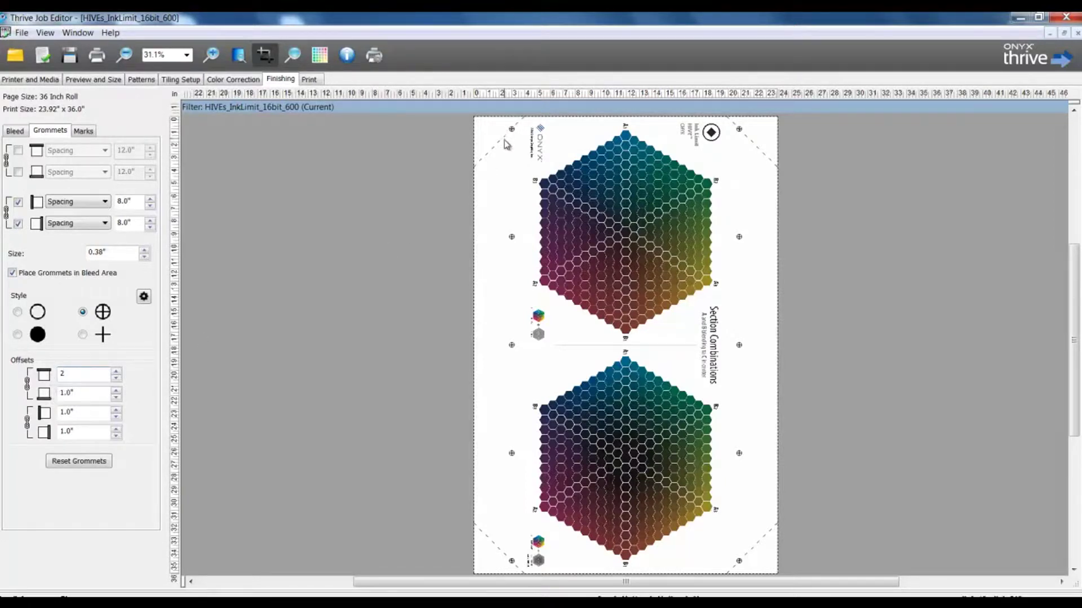
pyautogui.press('Return')
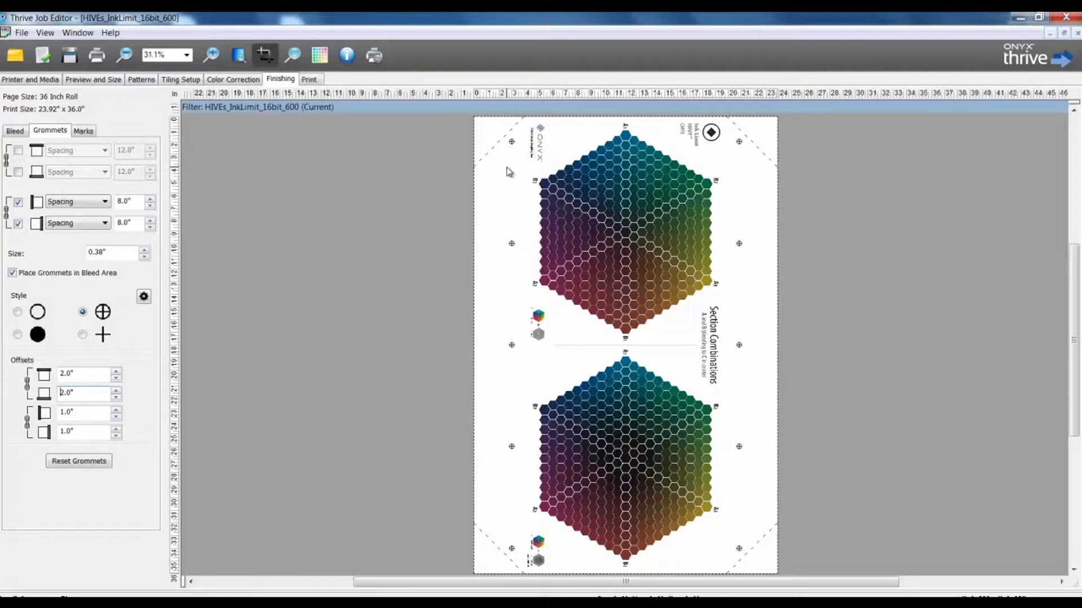
# - Turn on crop marks at the job edges, reviewing the grommet and bleed settings
pyautogui.click(84, 131)
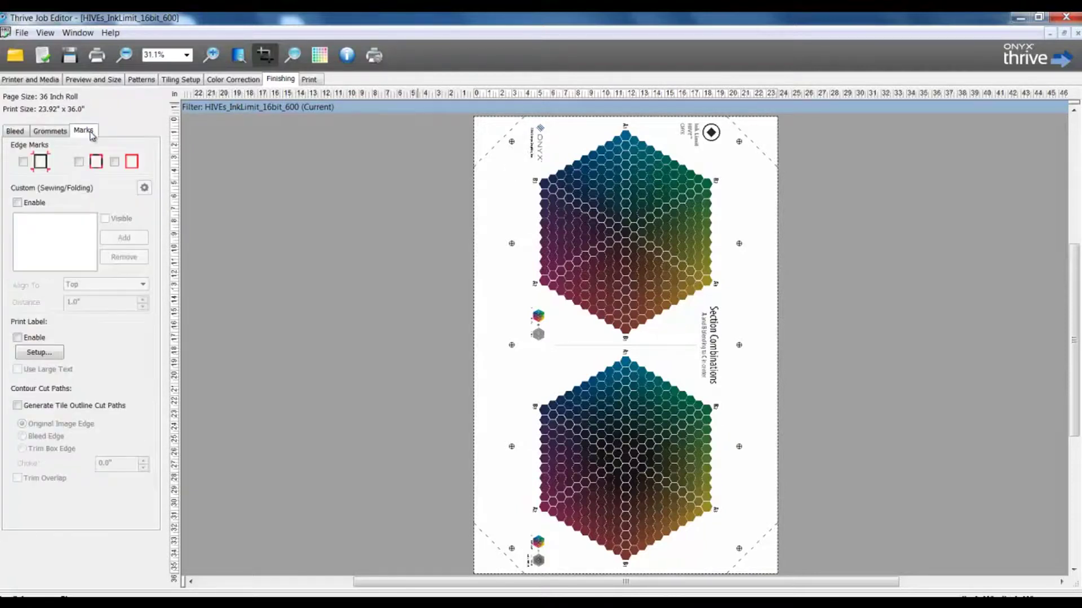
pyautogui.click(79, 162)
pyautogui.click(49, 130)
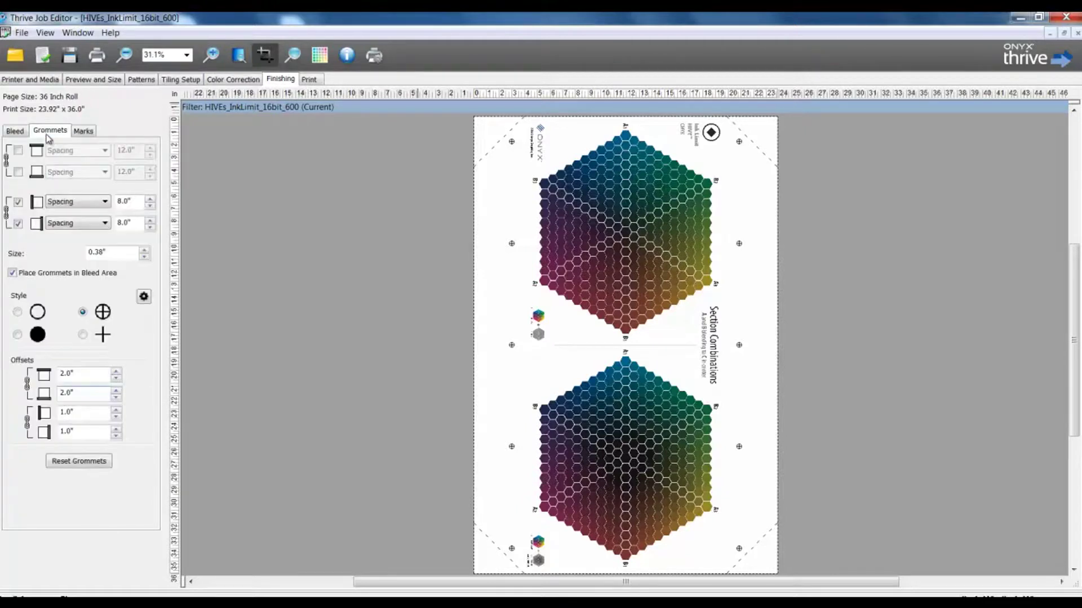
pyautogui.click(16, 131)
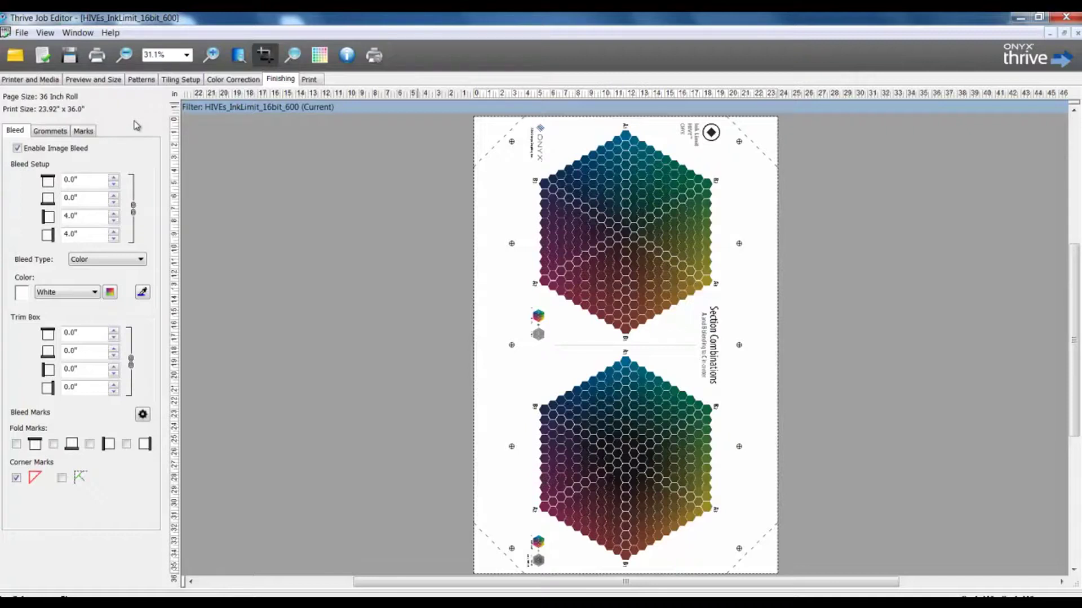
pyautogui.click(22, 32)
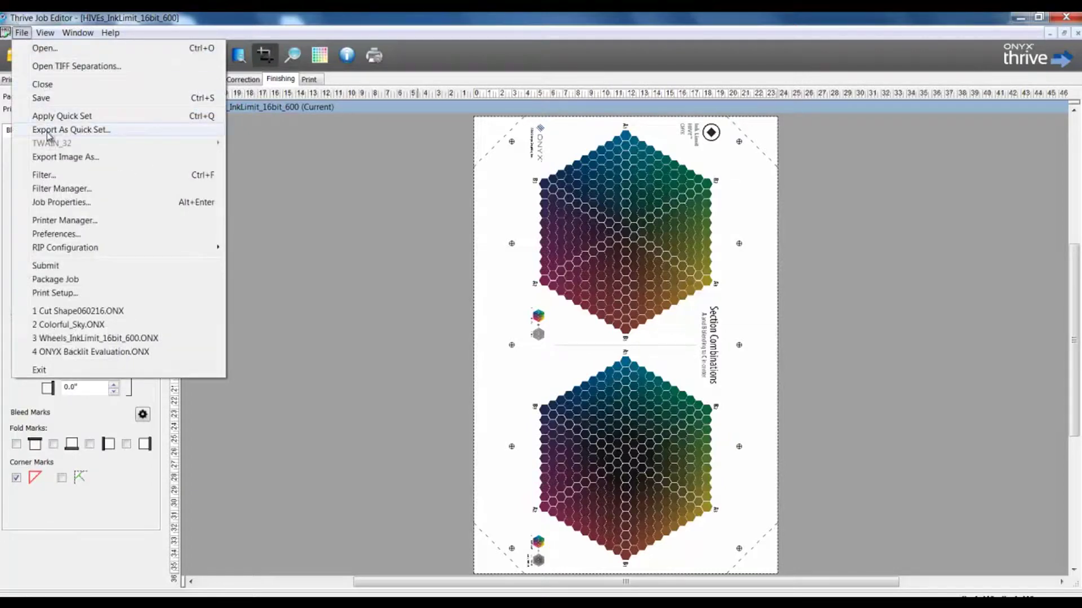
# - Export the job settings as a quick set named Banner.ONT
pyautogui.click(71, 129)
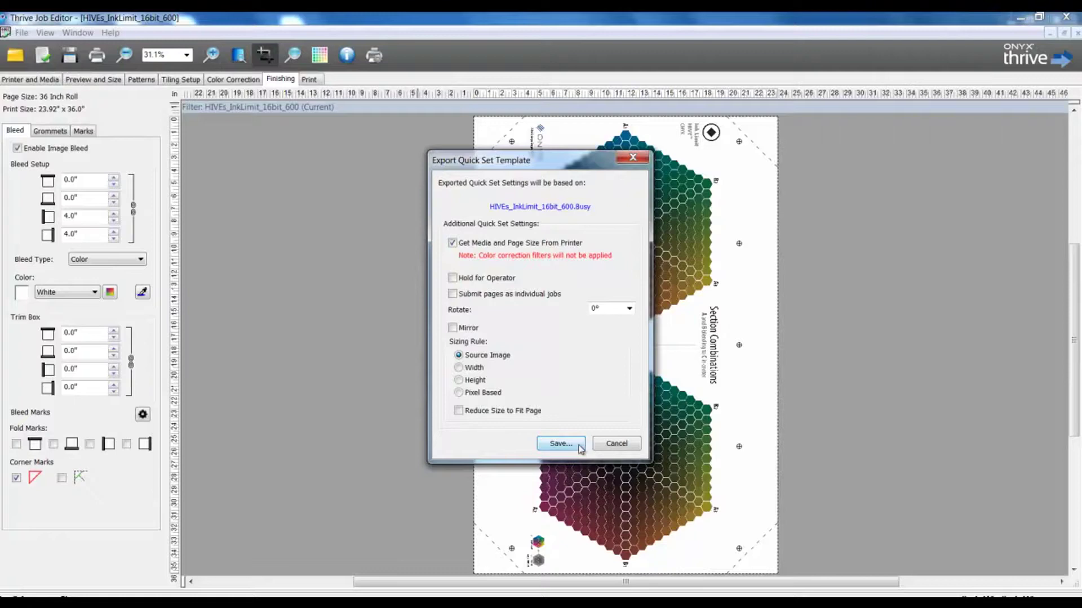
pyautogui.click(560, 444)
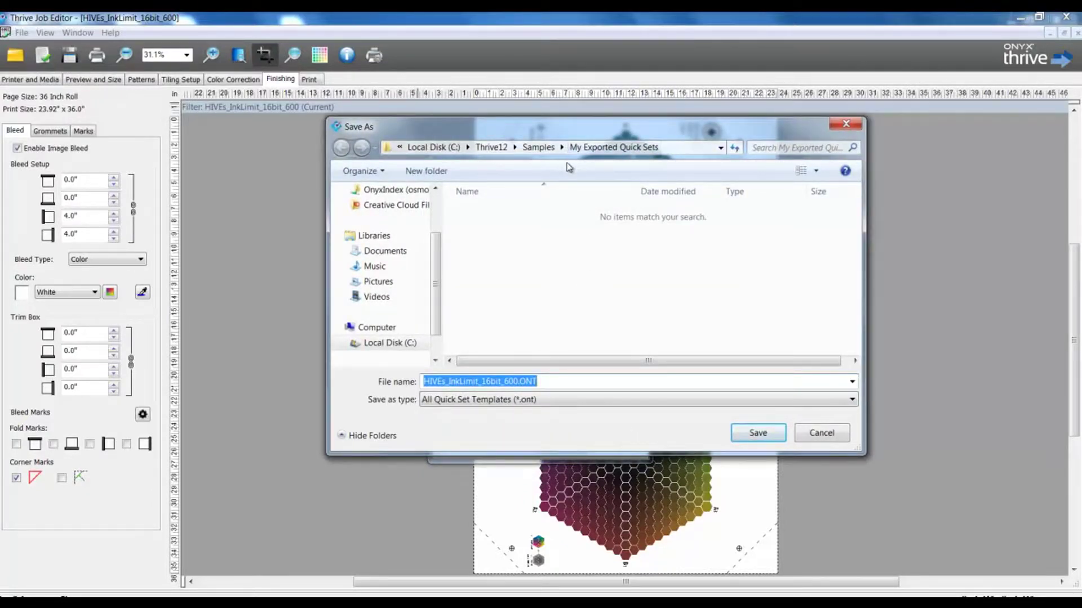
pyautogui.click(515, 383)
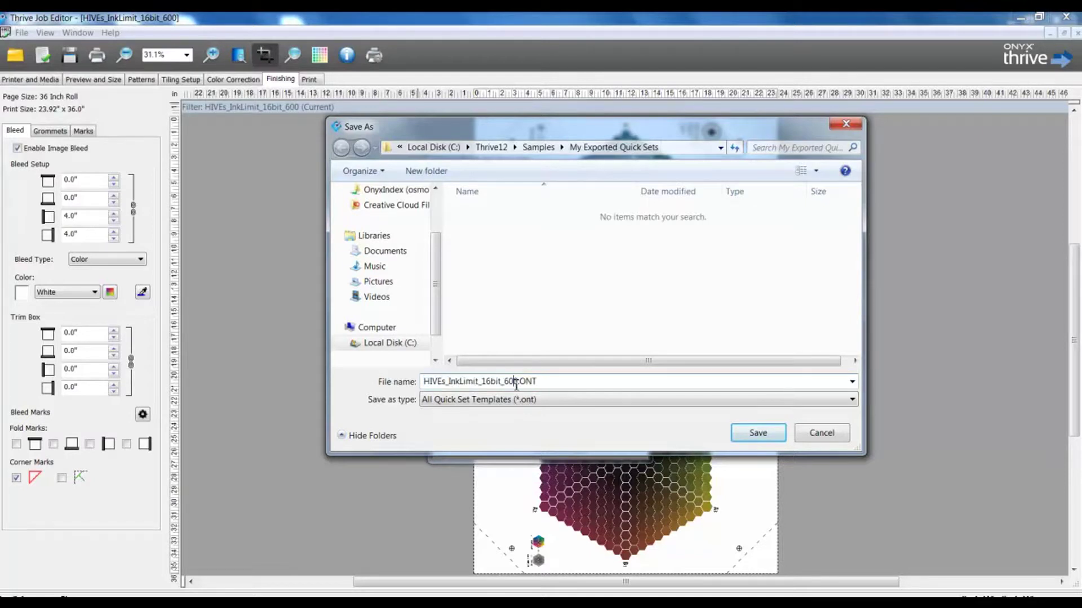
pyautogui.moveTo(517, 382); pyautogui.dragTo(421, 387)
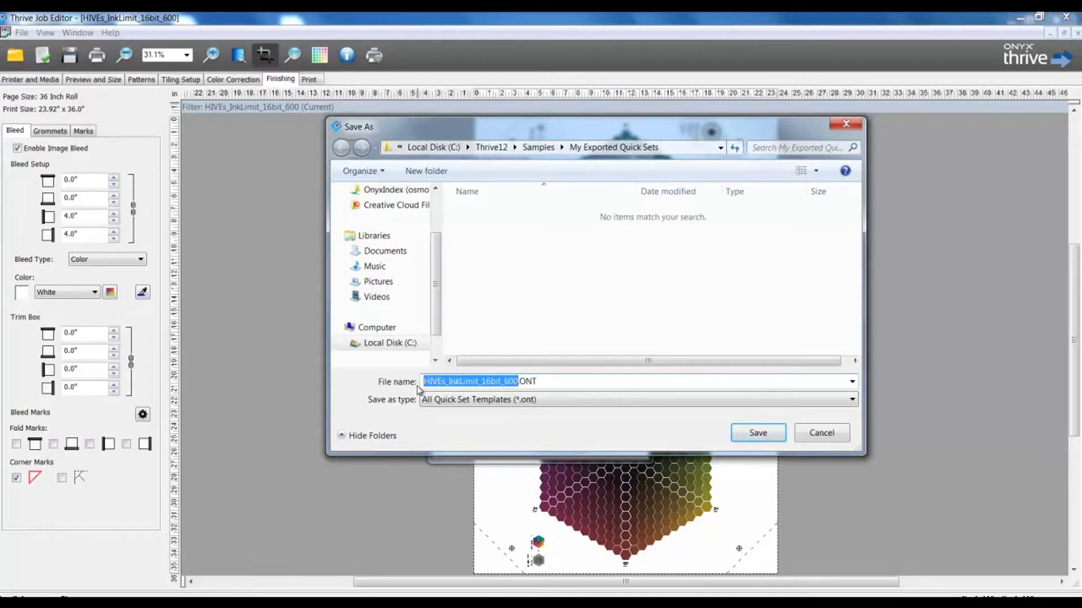
pyautogui.write('Banne')
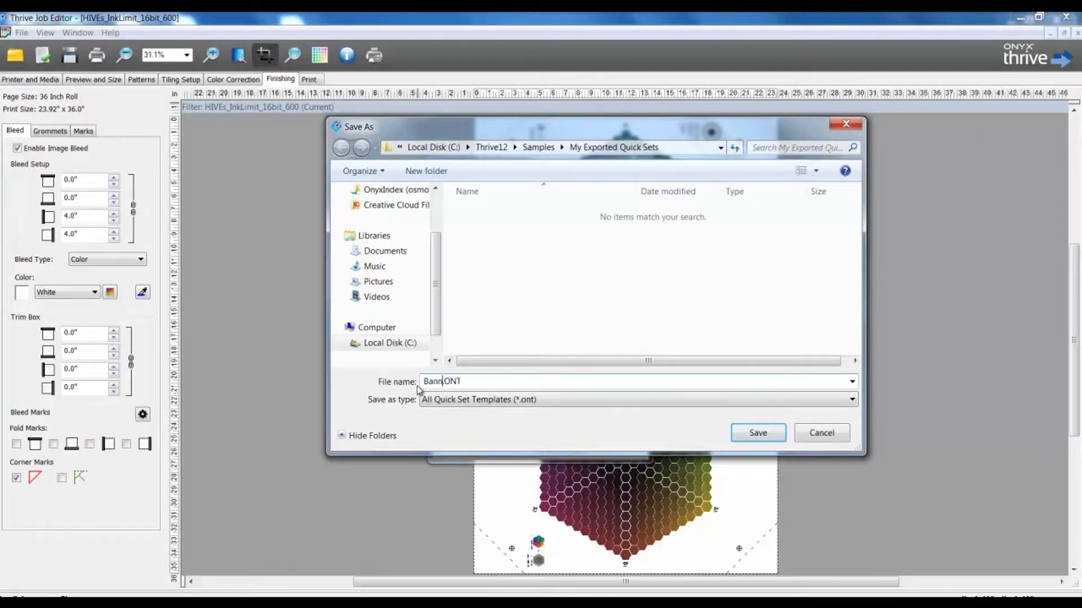
pyautogui.write('r')
pyautogui.click(744, 433)
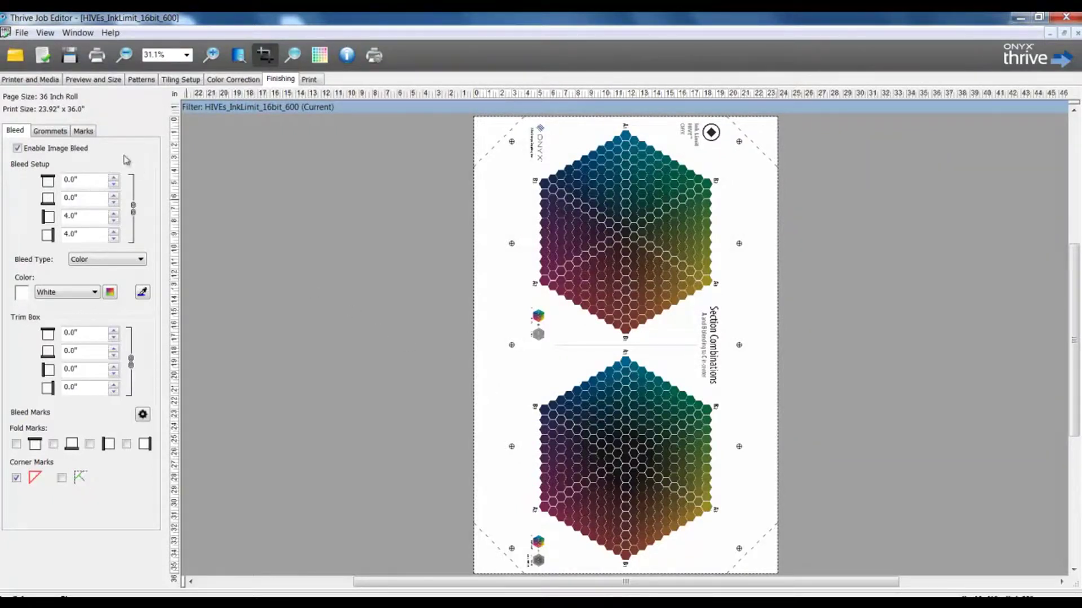
# - Submit the edited job to the Canon_iPF8400S queue and start printer configuration
pyautogui.click(97, 56)
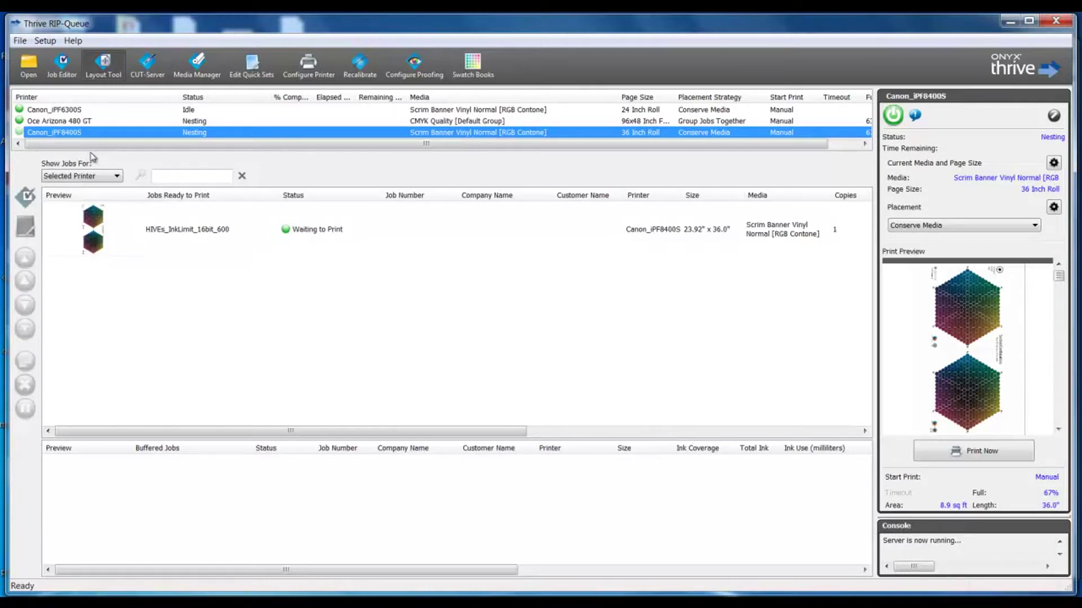
pyautogui.click(322, 62)
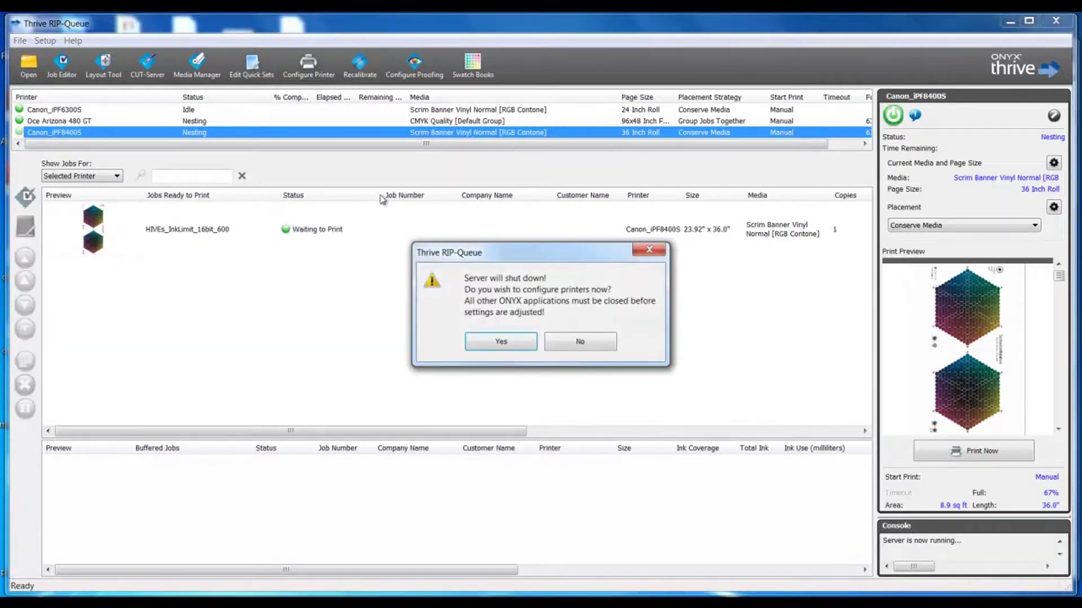
# - Import the Banner.ONT quick set into the Canon_iPF8400S printer and apply the configuration
pyautogui.click(488, 344)
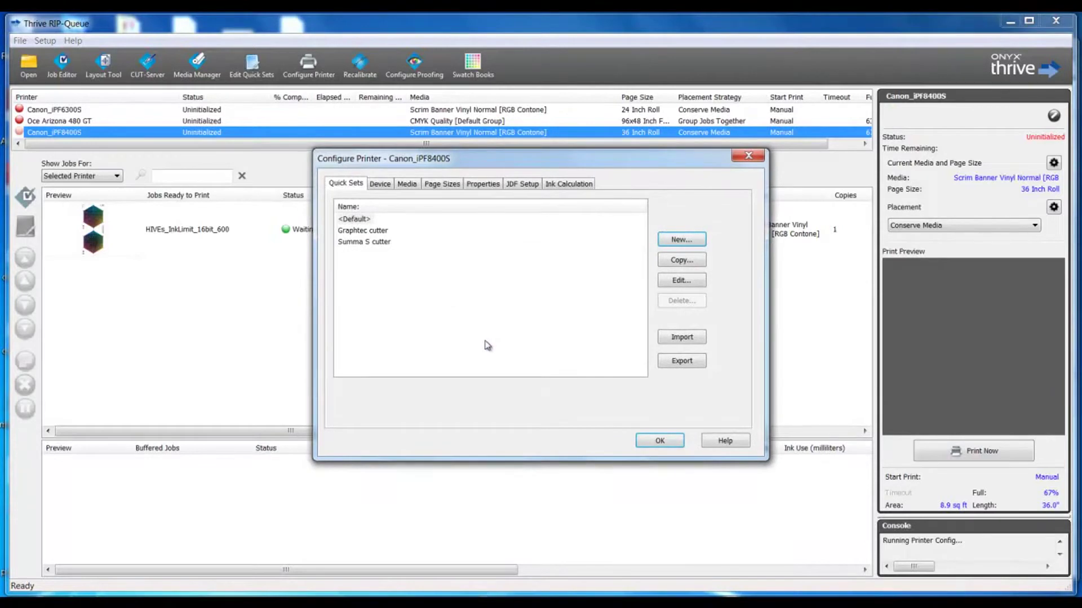
pyautogui.click(668, 340)
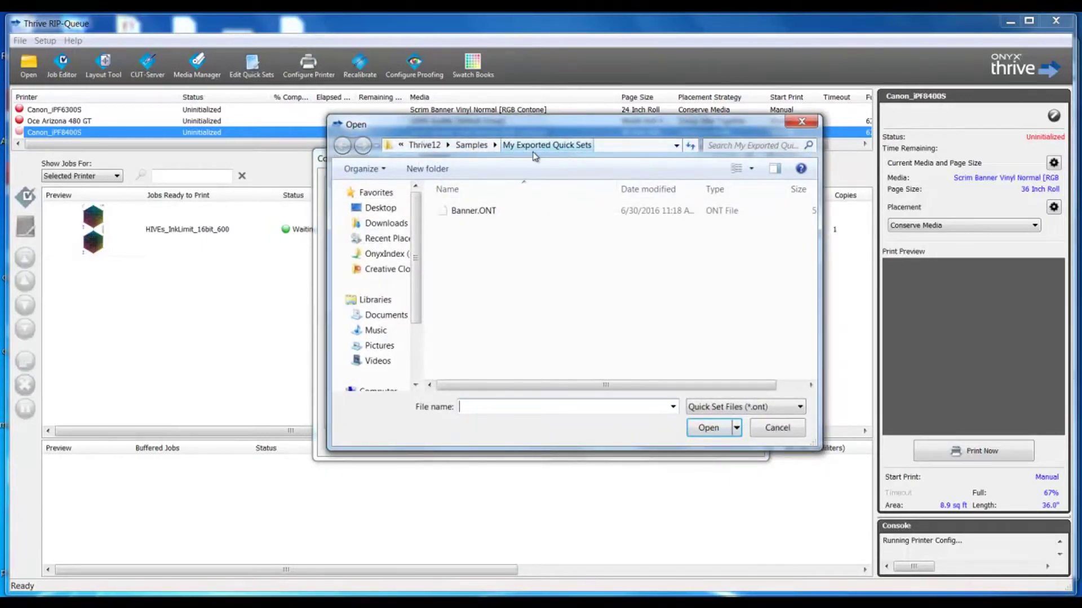
pyautogui.click(478, 210)
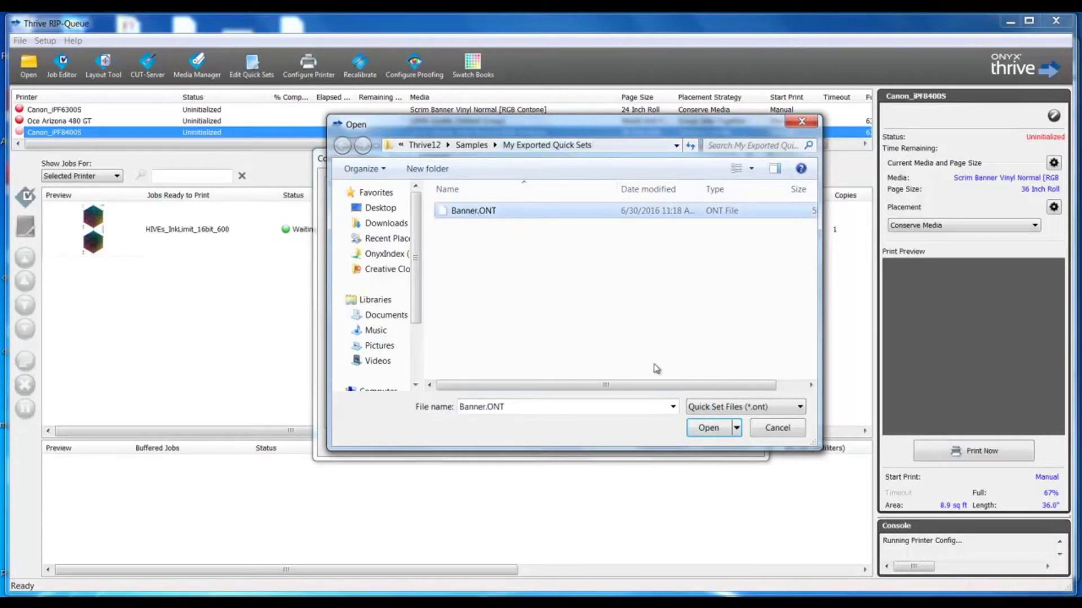
pyautogui.click(708, 428)
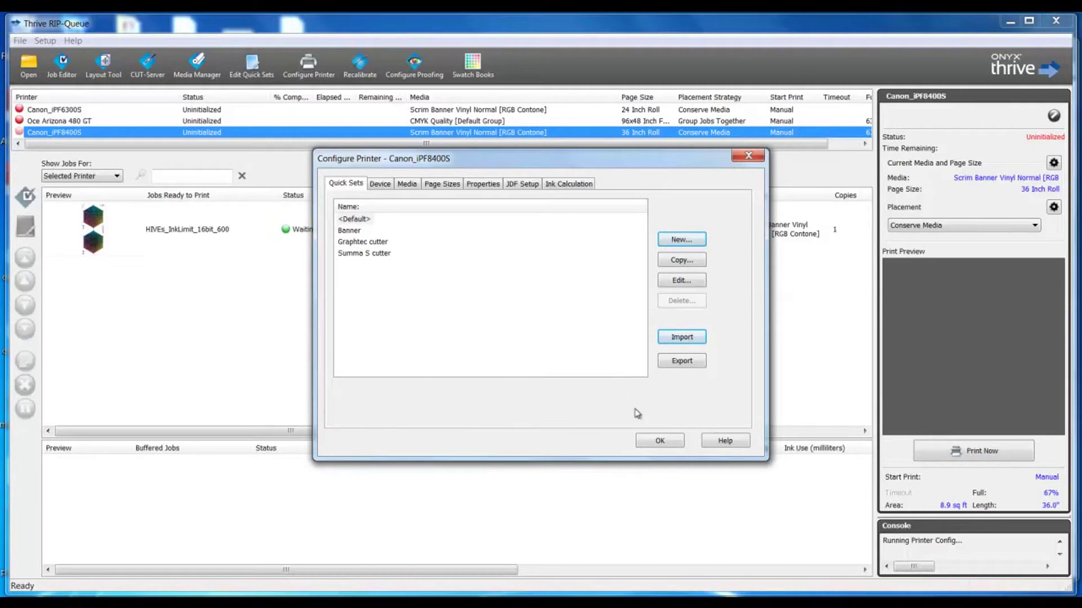
pyautogui.click(659, 441)
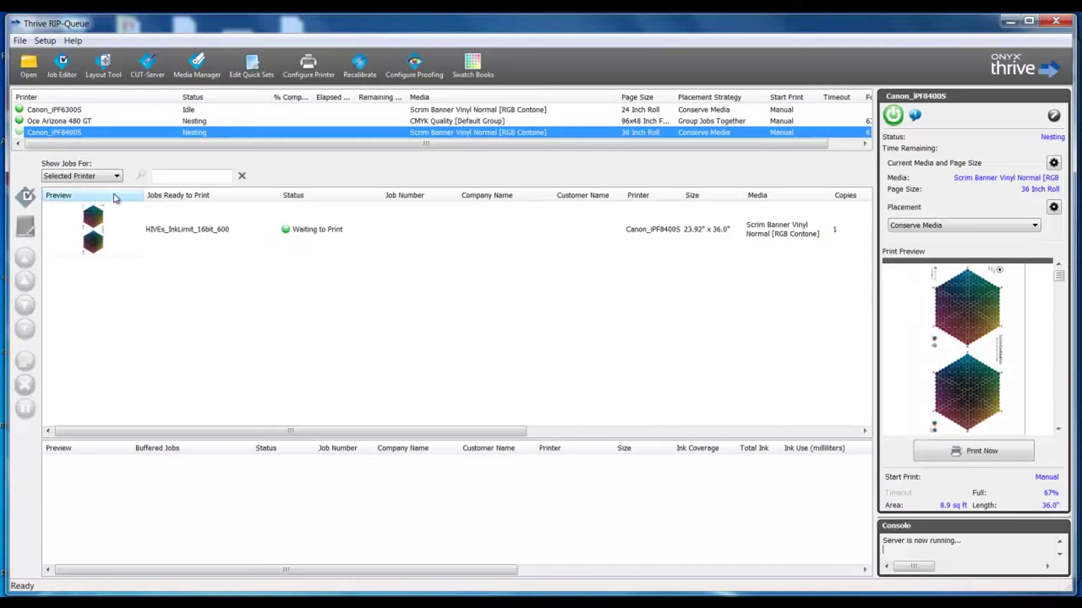
# - Add HIVEs_InkLimit_16bit_600.tif with the Banner quick set, without opening Job Editor
pyautogui.click(28, 63)
pyautogui.click(369, 277)
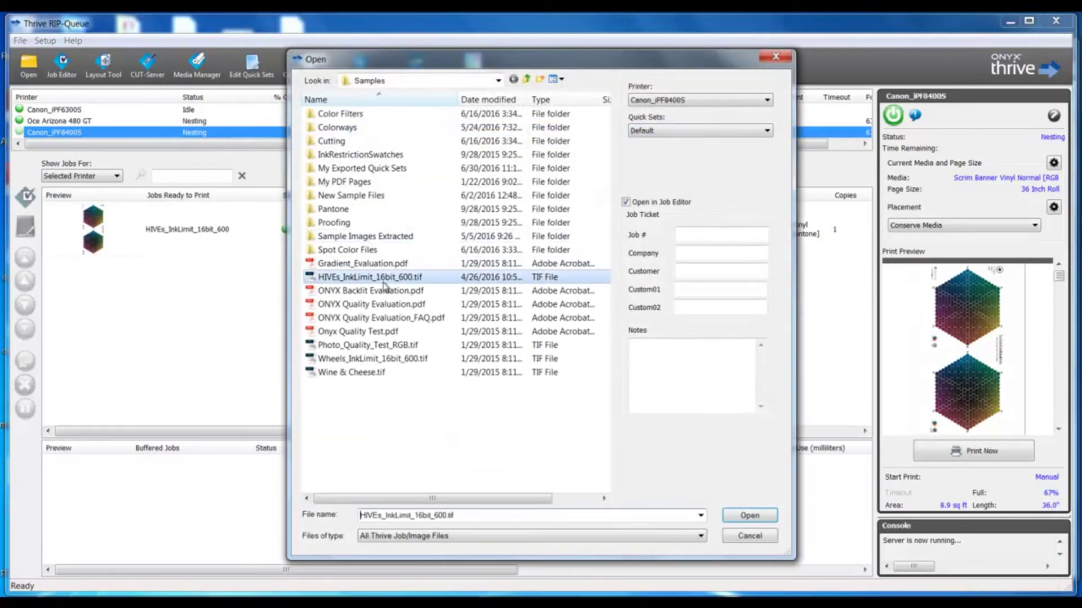
pyautogui.click(626, 203)
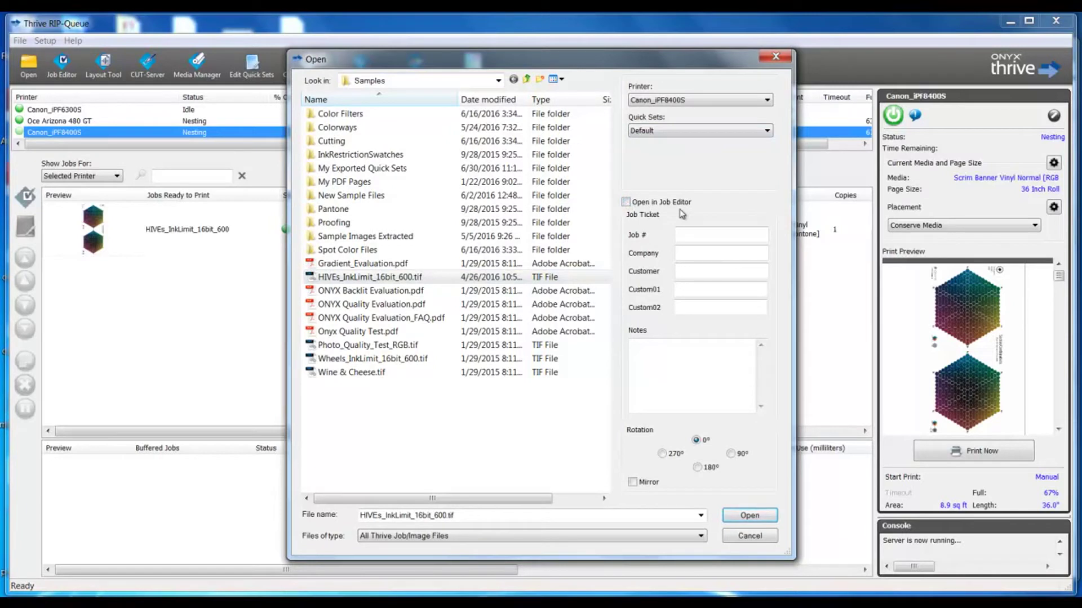
pyautogui.click(700, 131)
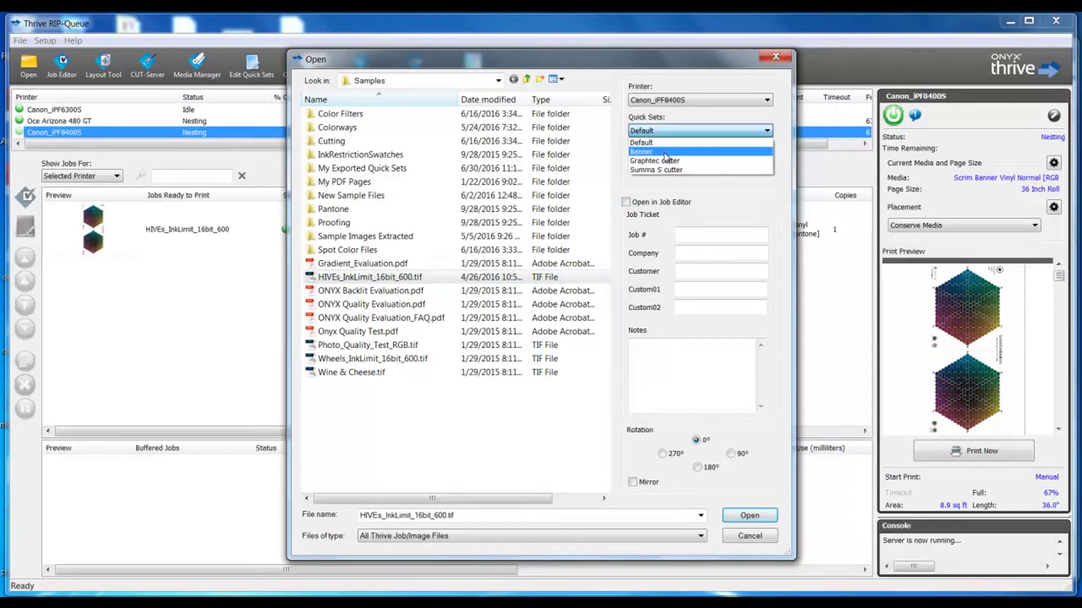
pyautogui.click(663, 152)
pyautogui.click(749, 515)
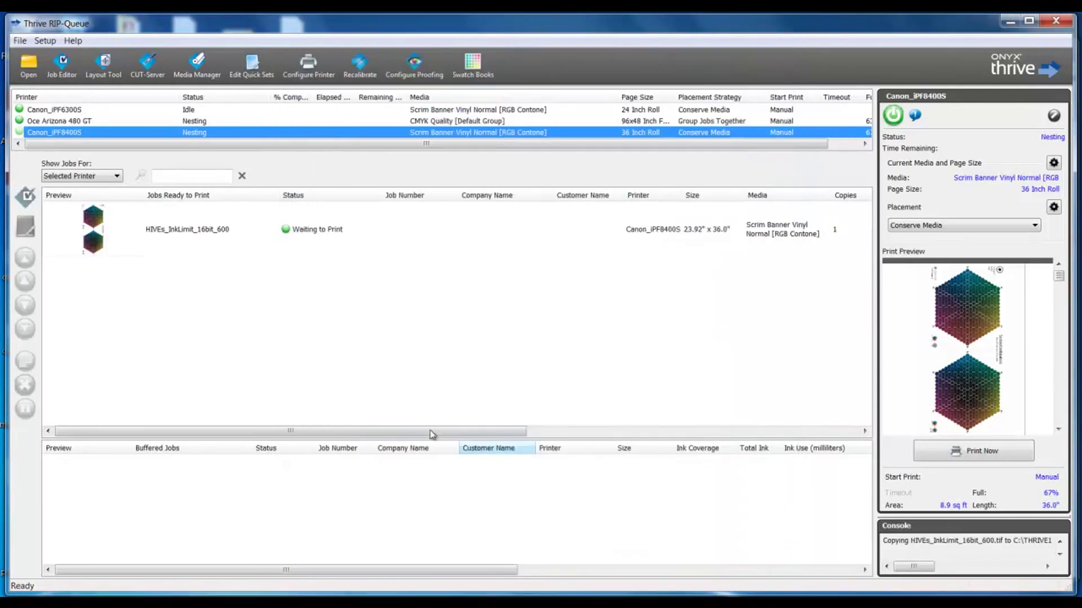